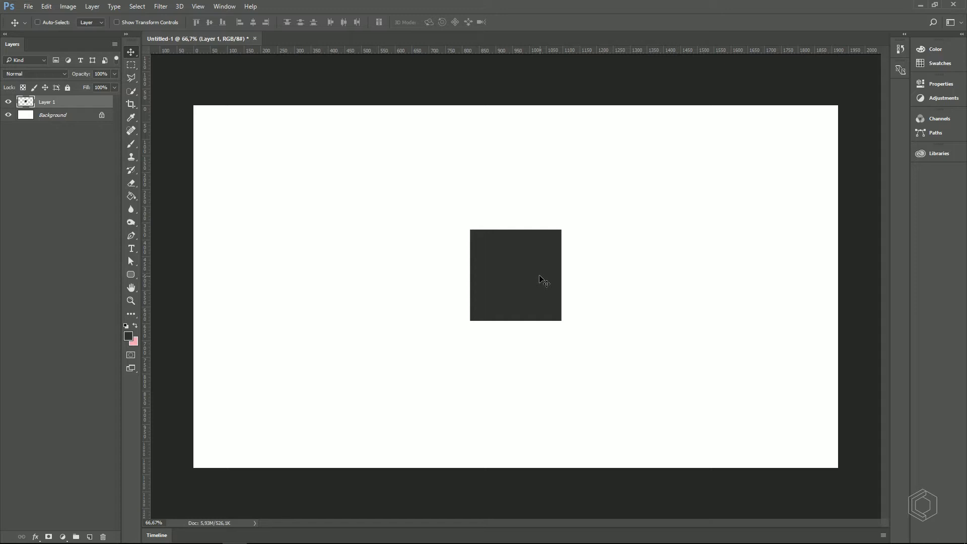
Step: Move the dark square toward the canvas's left edge, and place a selection of its outline just to its right
left_click_drag(539, 277, 334, 268)
key("m")
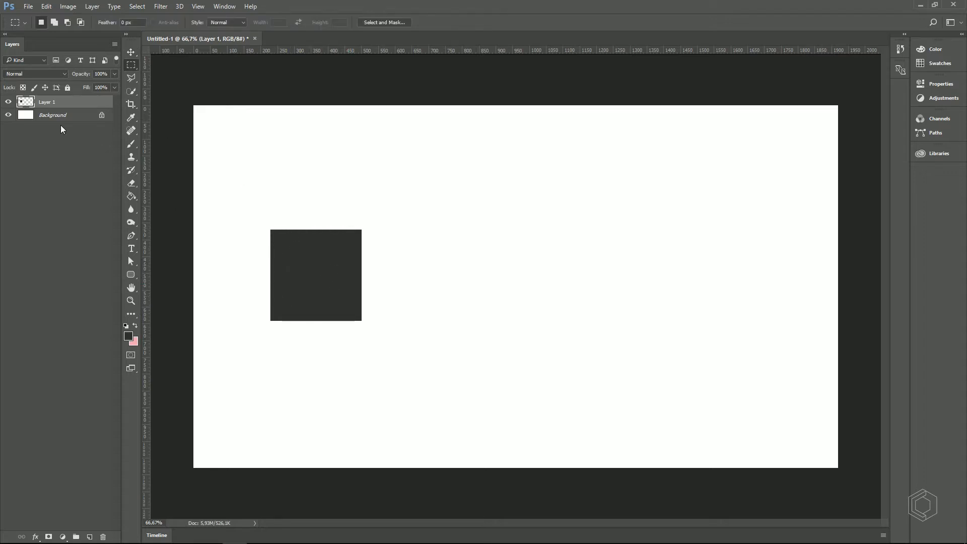
left_click(23, 98, "ctrl")
left_click_drag(330, 264, 437, 272)
Step: Rename the dark square's layer as normal and deselect the layer
double_click(49, 103)
type("non")
type("mal")
key("Return")
left_click(99, 420)
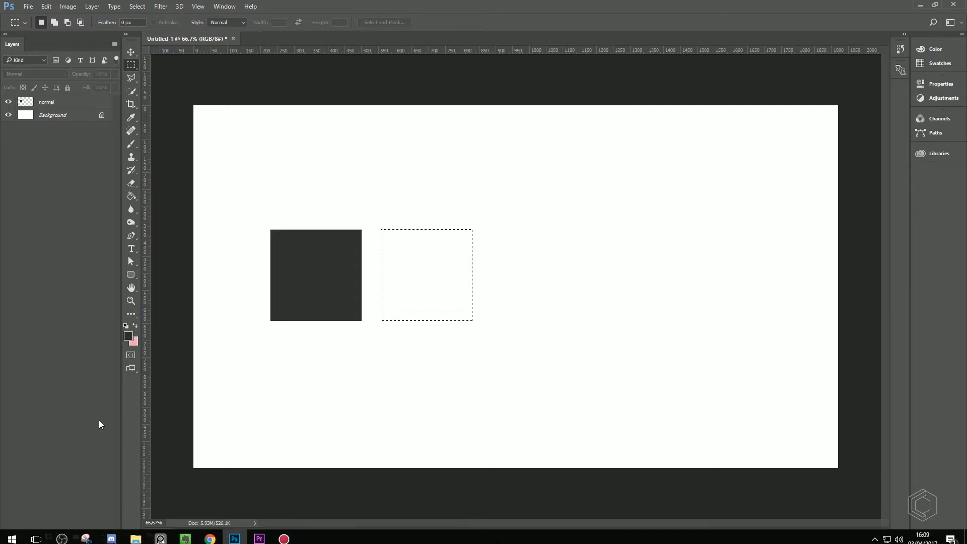
Step: Add a new layer and convert the square selection into a border selection 35 pixels wide
left_click(89, 537)
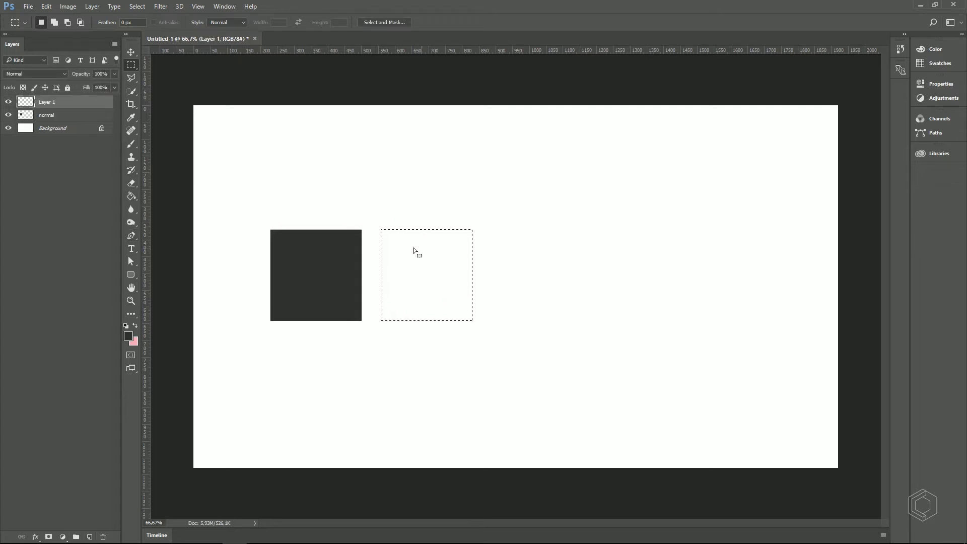
left_click(138, 6)
left_click(382, 136)
left_click(138, 6)
mouse_move(161, 137)
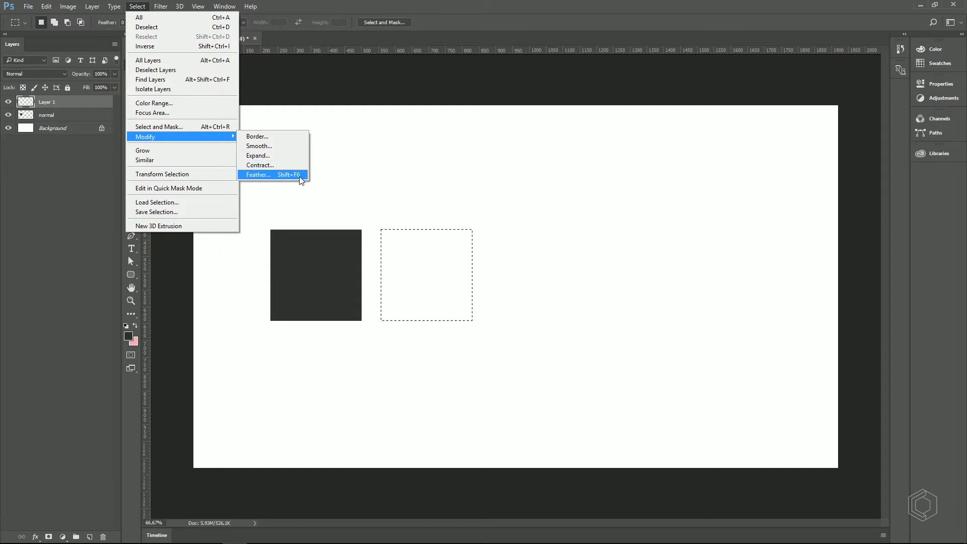
left_click(282, 135)
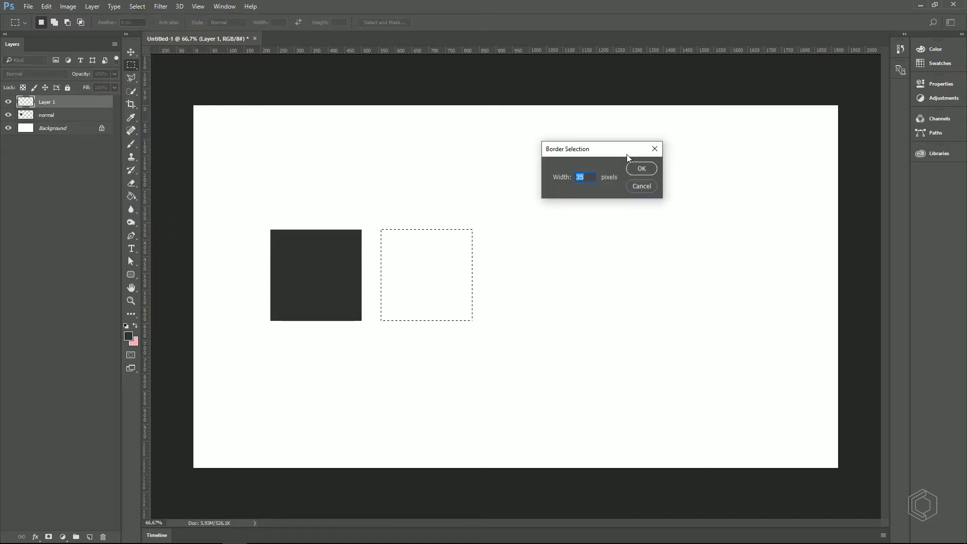
left_click_drag(627, 154, 520, 176)
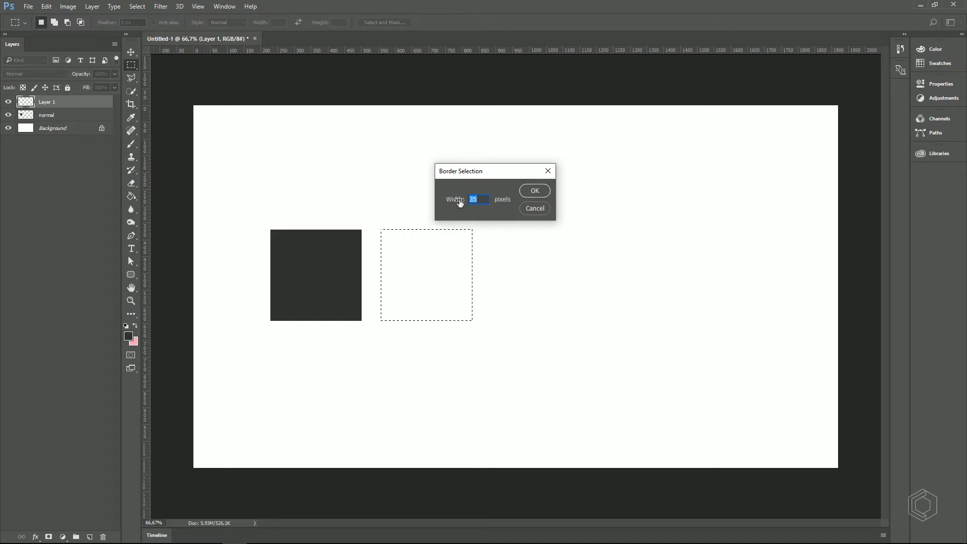
left_click(533, 193)
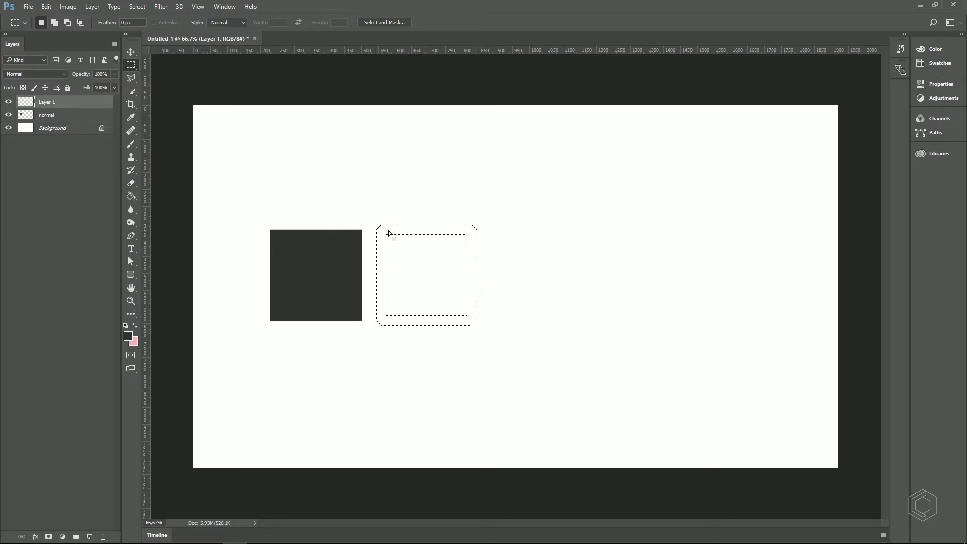
Step: Fill the border selection with the dark foreground colour, deselect it, and shift the frame slightly to the right
key("g")
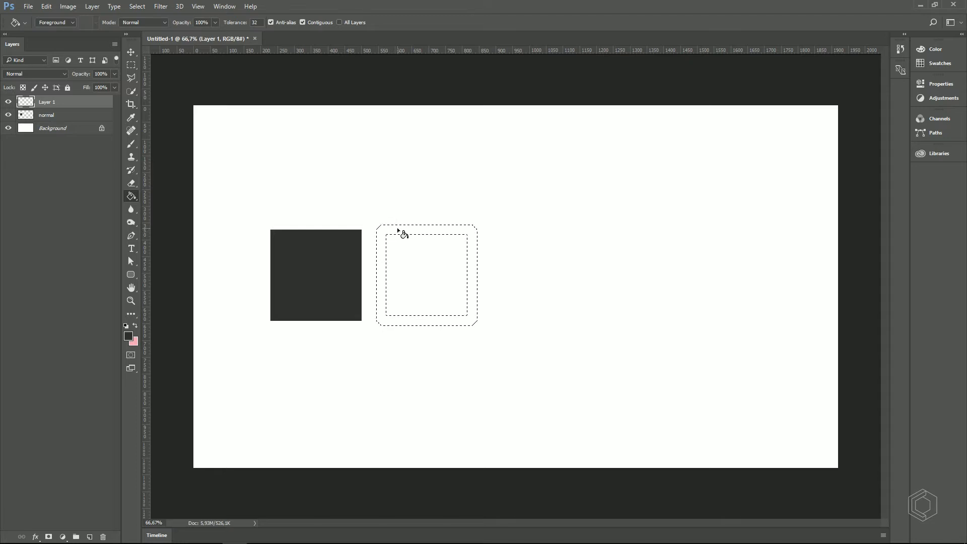
left_click(398, 230)
key("ctrl+d")
key("v")
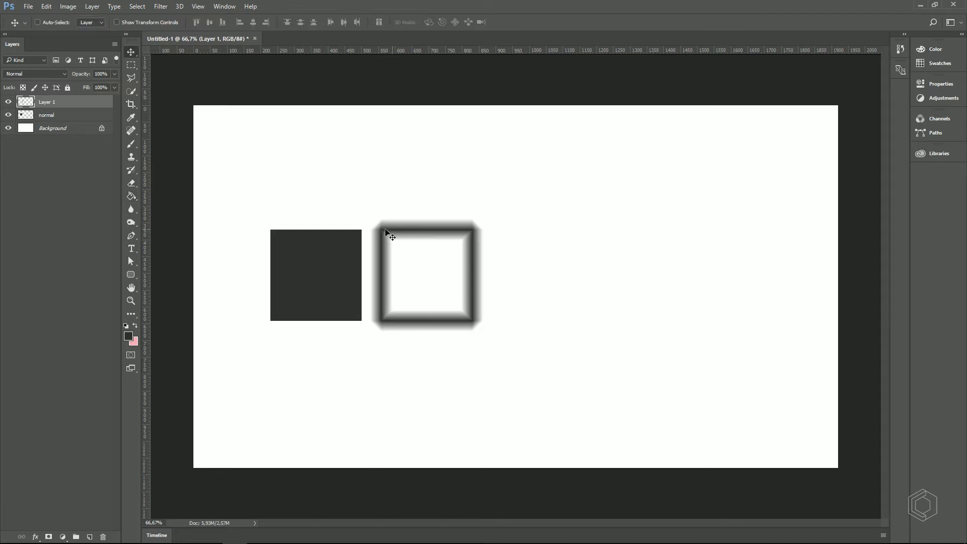
left_click_drag(395, 231, 403, 231)
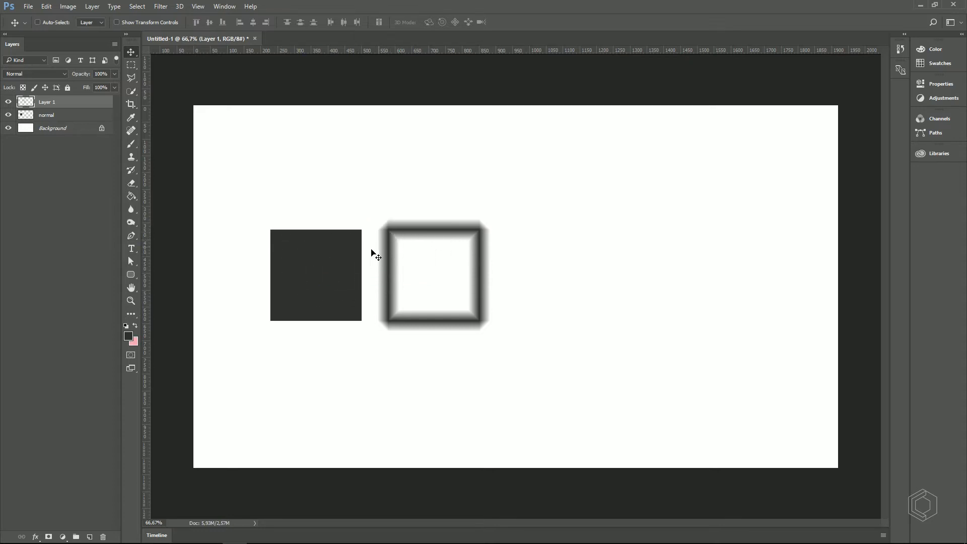
Step: Rename the frame's layer as border
double_click(49, 102)
type("border")
key("Return")
Step: Place a selection of the normal square's outline to the right of the blurred frame and add a new layer
left_click(26, 115, "ctrl")
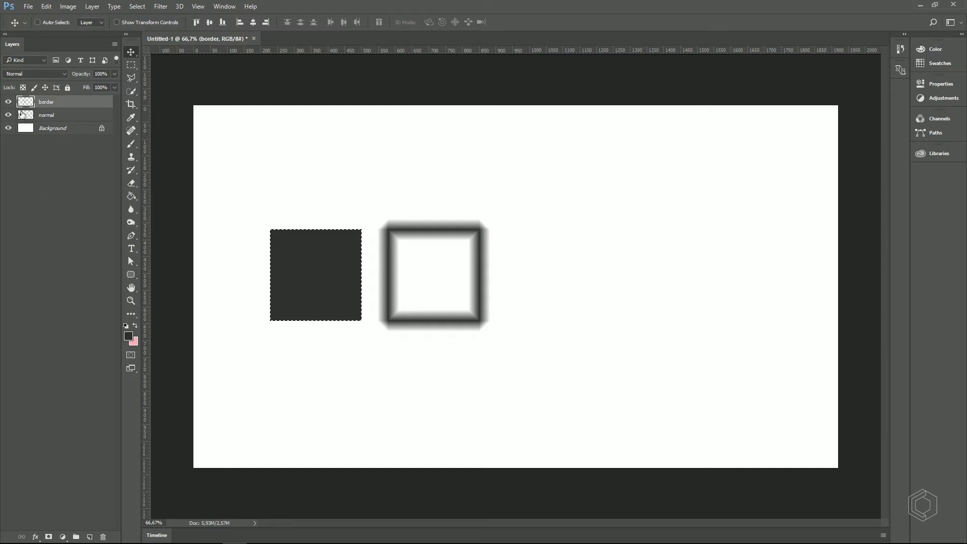
key("m")
left_click_drag(321, 262, 557, 260)
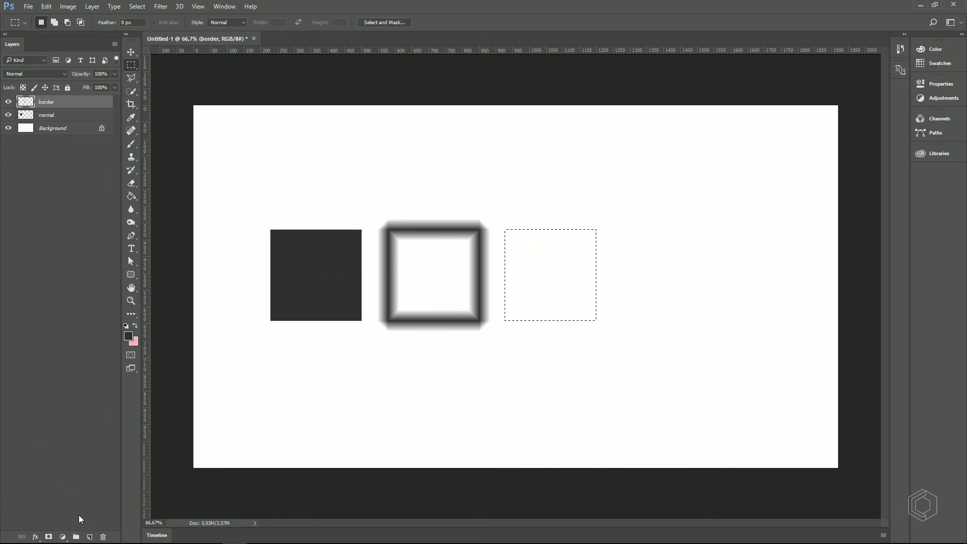
left_click(90, 537)
Step: Smooth the square selection with a sample radius of 35 pixels
left_click(137, 6)
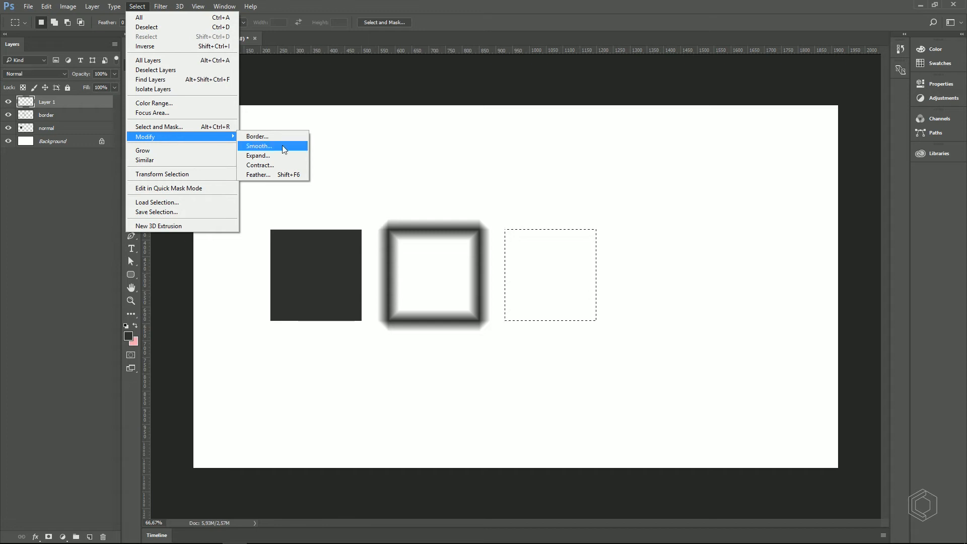
left_click(282, 146)
left_click_drag(511, 151, 503, 151)
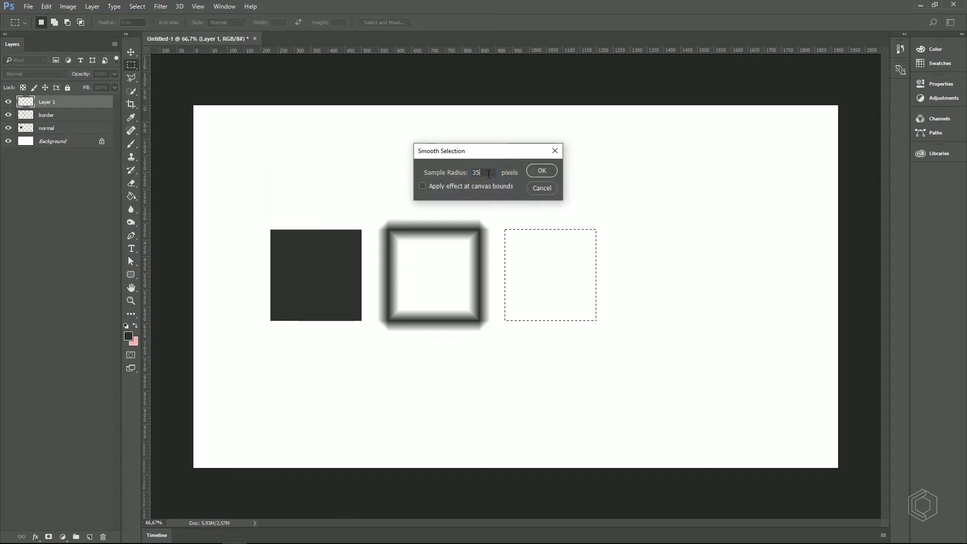
left_click_drag(489, 174, 465, 154)
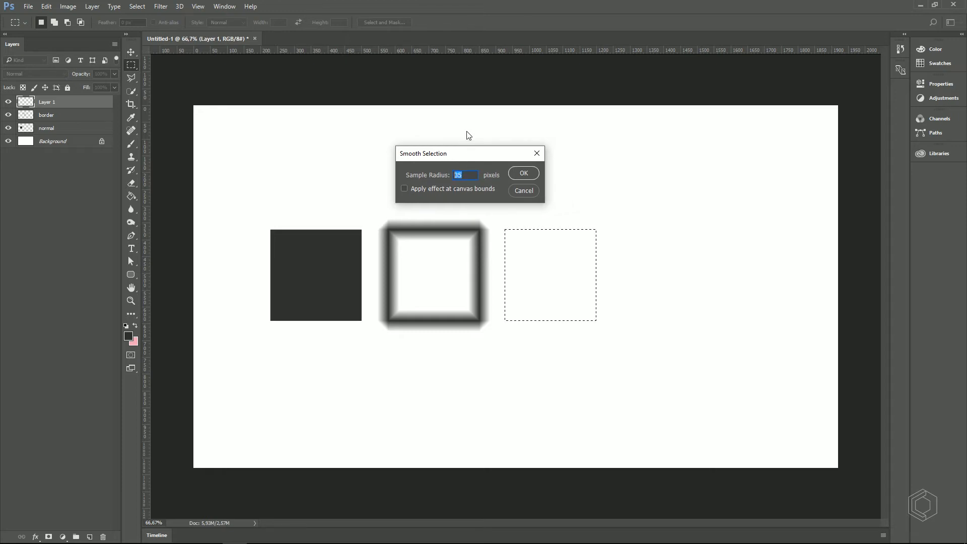
key("Return")
left_click_drag(506, 232, 542, 265)
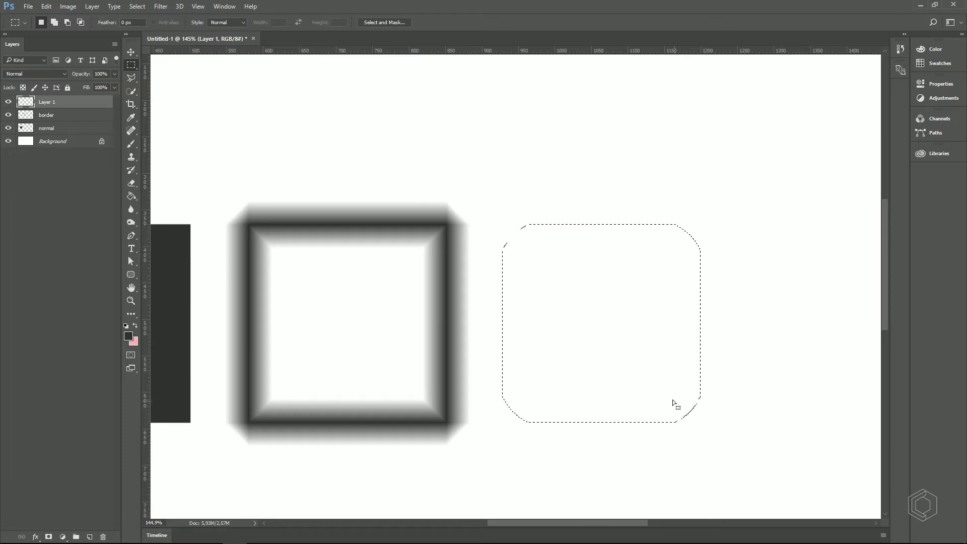
key("ctrl+0")
Step: Fill the smoothed selection with the dark foreground colour, deselect it, and rename its layer as smooth
key("g")
left_click(537, 261)
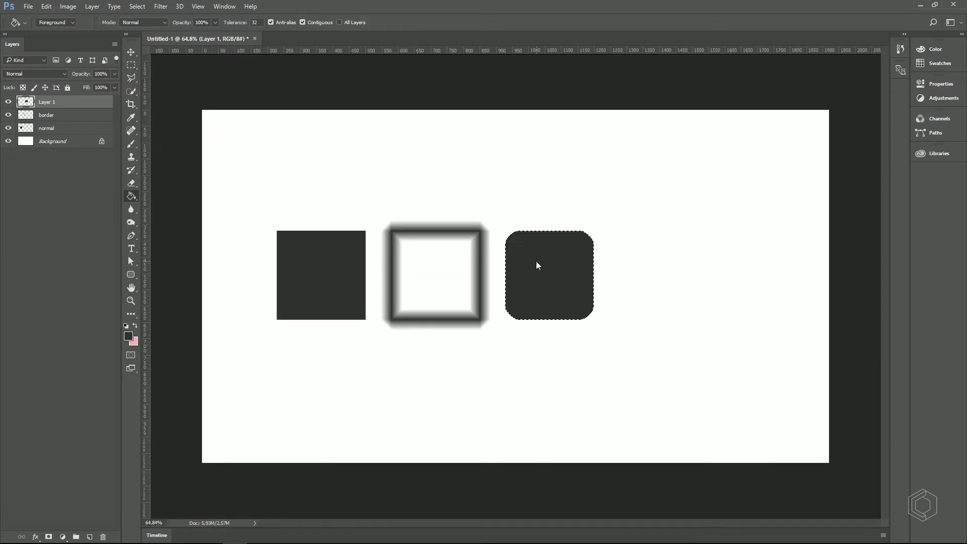
key("ctrl+d")
key("v")
double_click(46, 102)
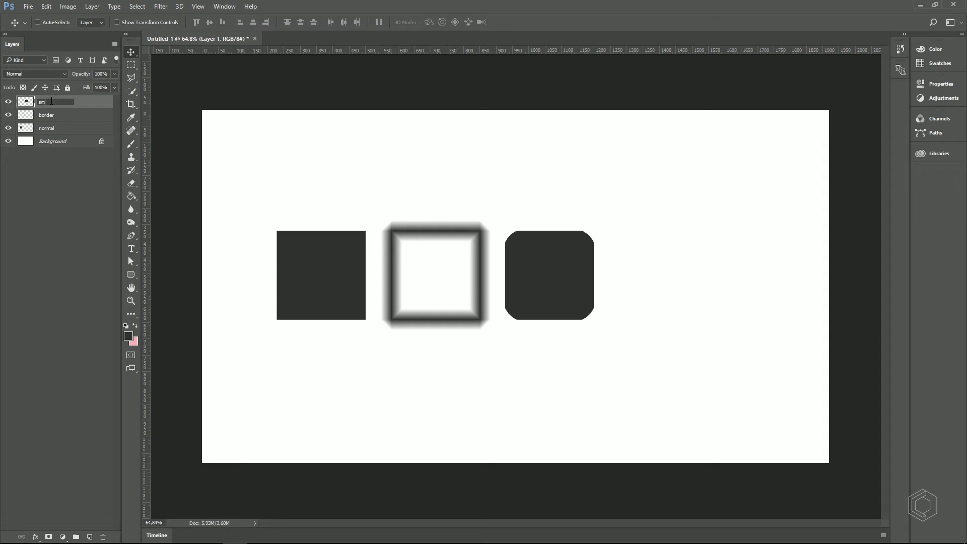
key("Return")
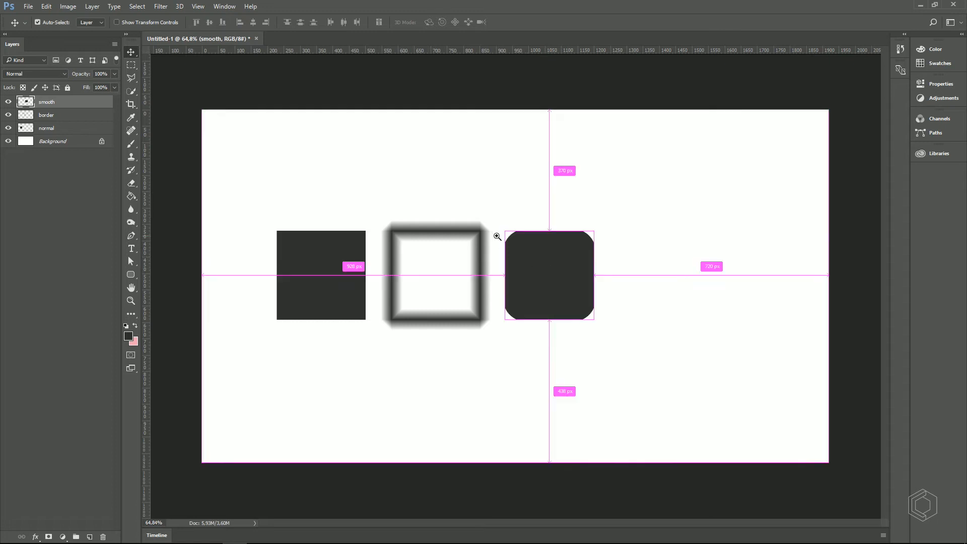
Step: Place a selection of the normal square's outline to the right of the rounded square and add a new layer
scroll(504, 241, "up", 3)
scroll(593, 245, "down", 3)
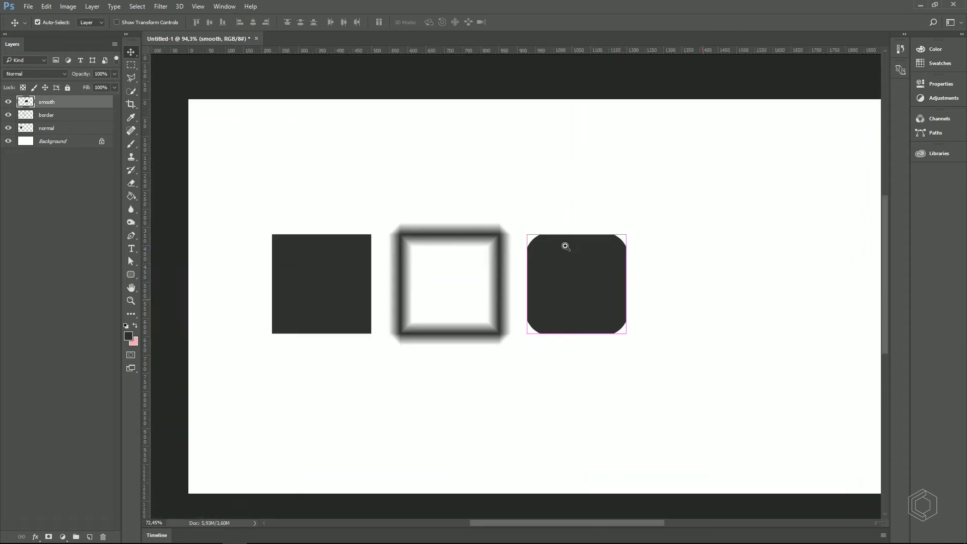
left_click(26, 128, "ctrl")
key("m")
left_click_drag(319, 246, 666, 264)
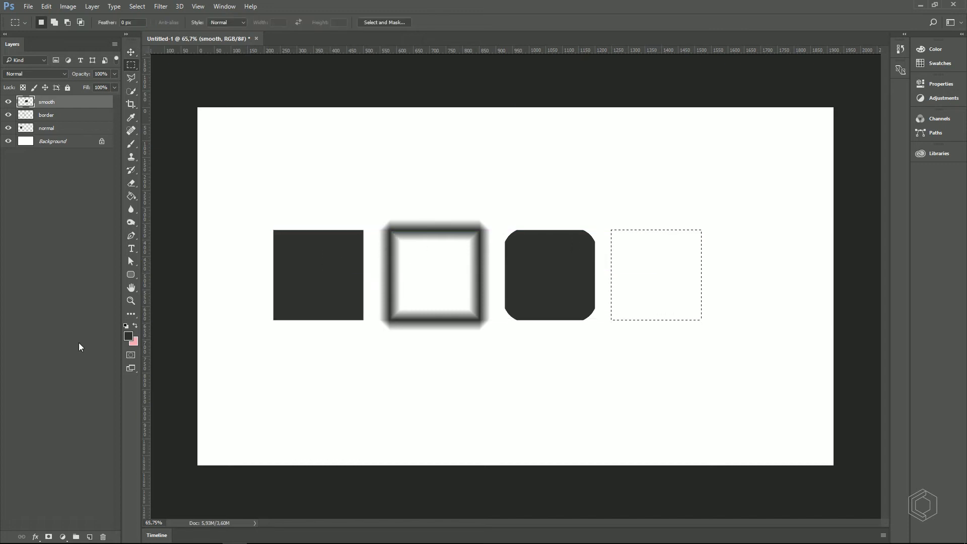
left_click(89, 536)
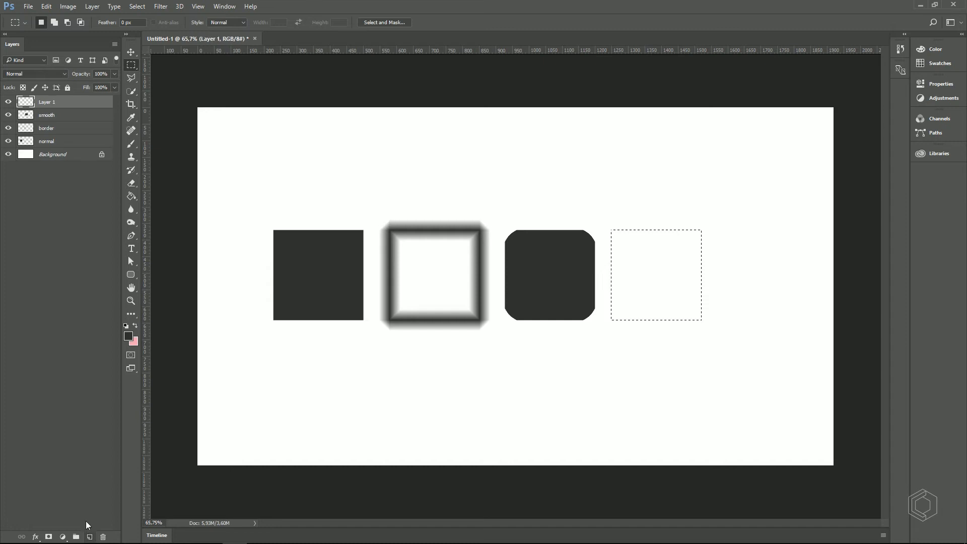
Step: Expand the square selection by 15 pixels
left_click(137, 6)
mouse_move(152, 141)
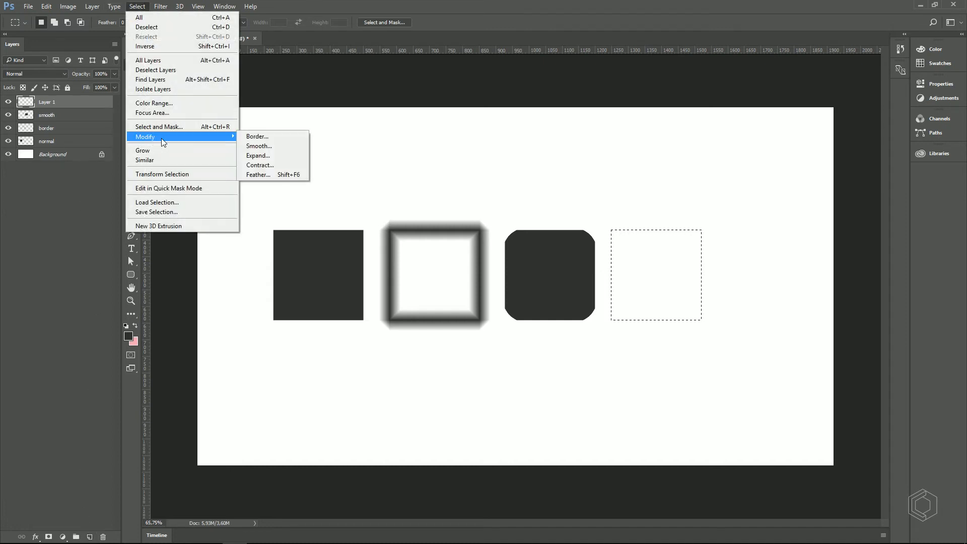
left_click(265, 156)
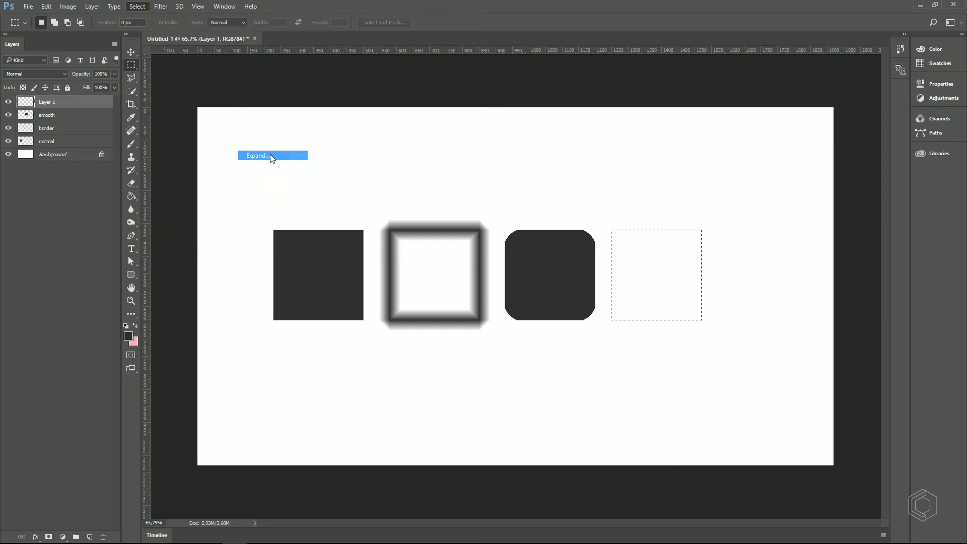
left_click_drag(625, 142, 556, 157)
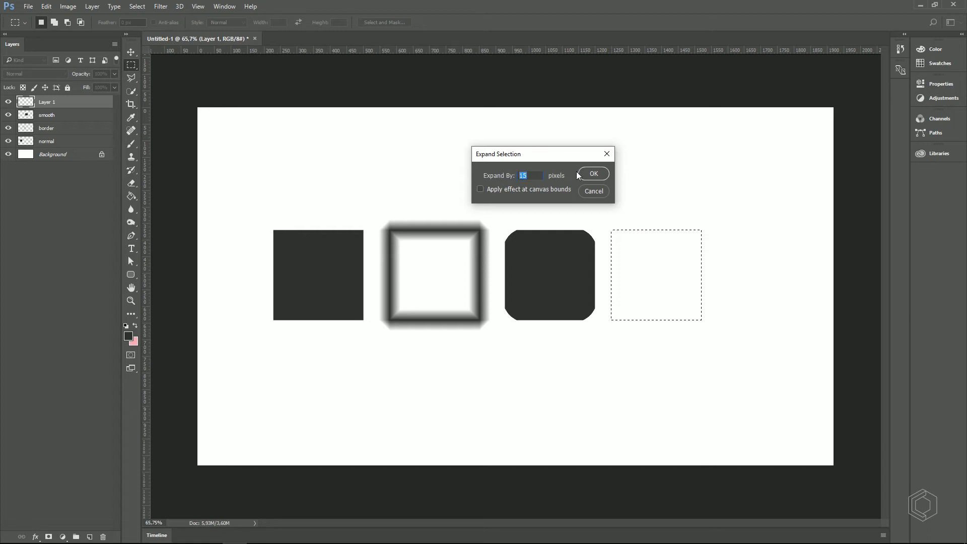
left_click(597, 174)
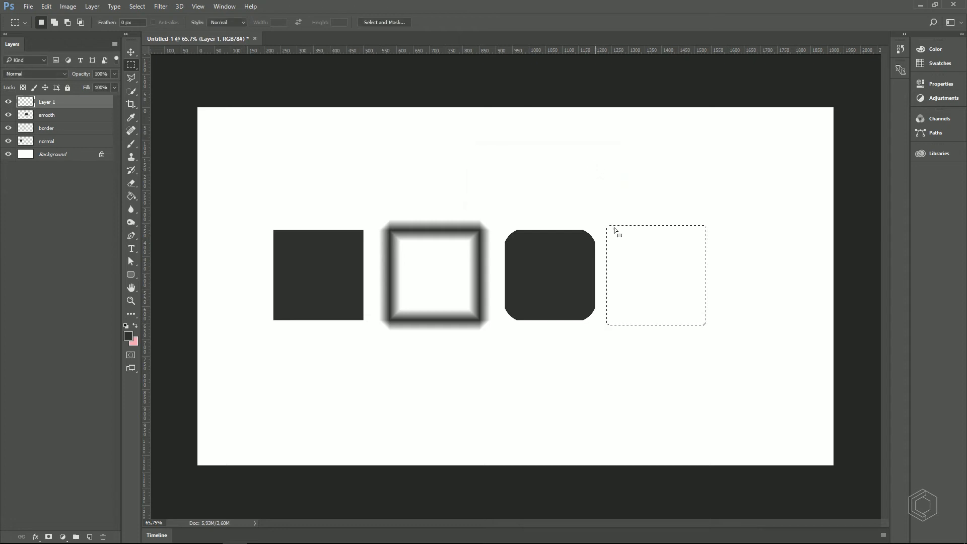
Step: Fill the expanded selection with the dark foreground colour, deselect it, and move the shape directly below the normal square
key("g")
left_click(646, 279)
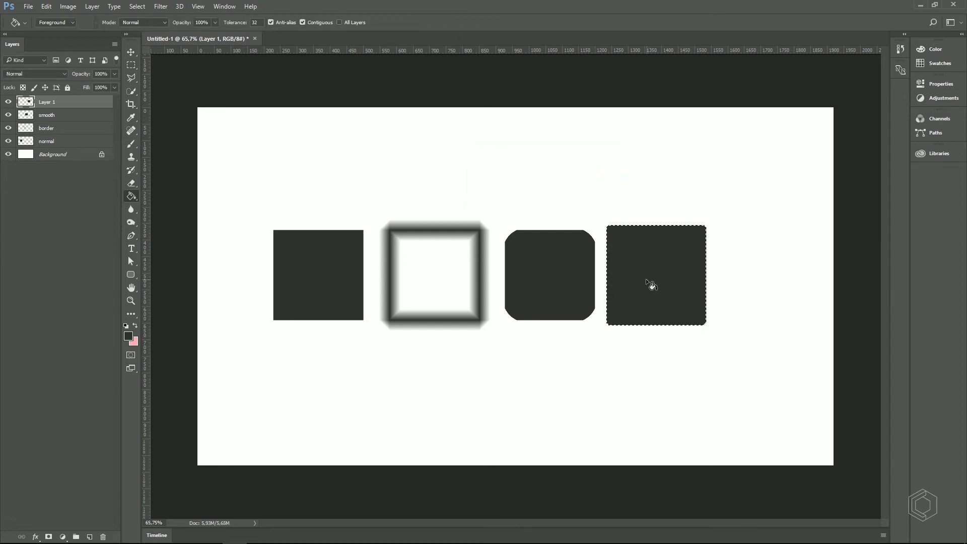
key("ctrl+d")
key("v")
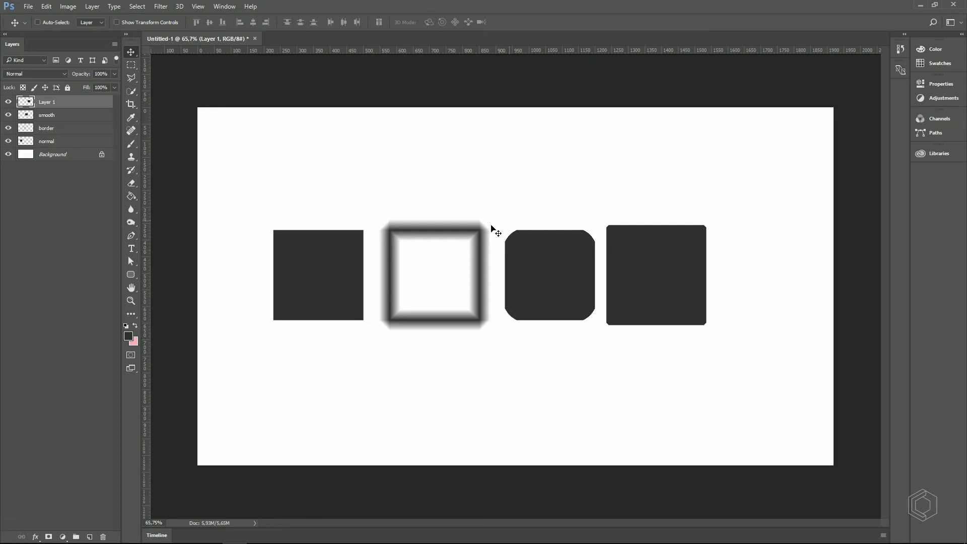
left_click_drag(682, 247, 343, 346)
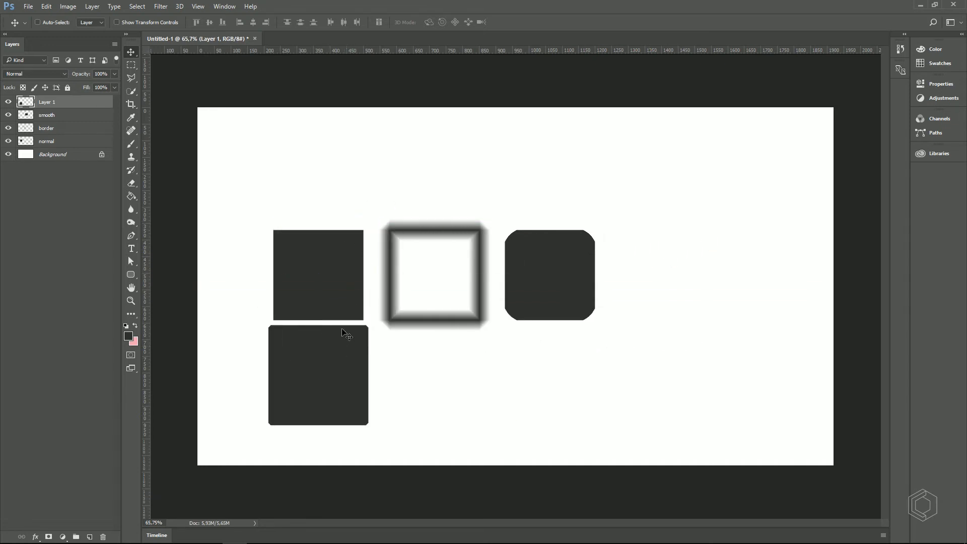
Step: Rename the enlarged square's layer as expand
scroll(318, 334, "up", 3)
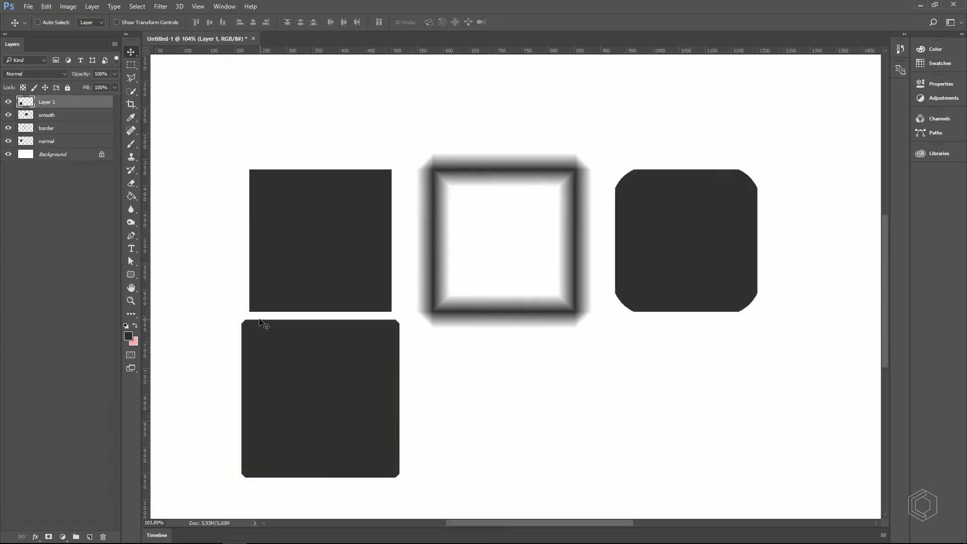
scroll(381, 343, "down", 3)
double_click(46, 102)
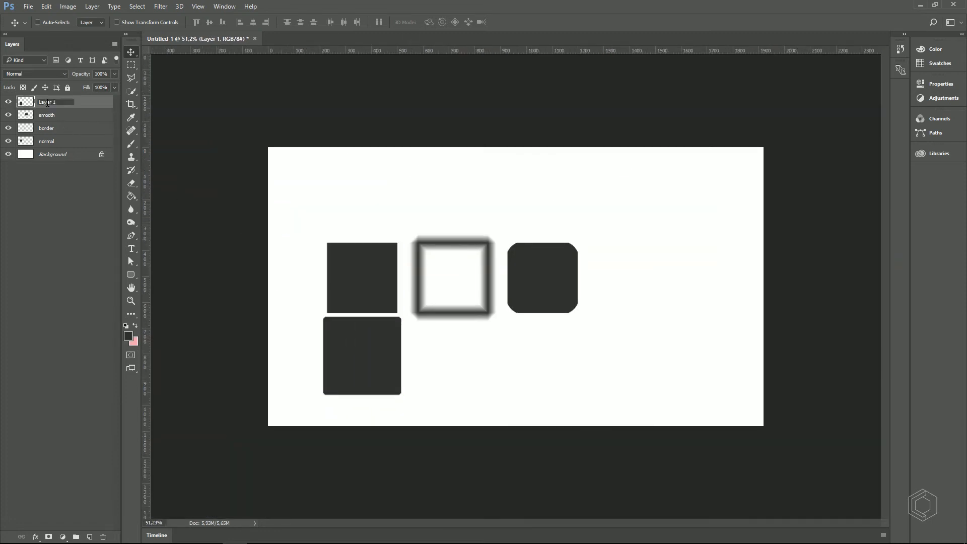
type("expand")
key("Return")
left_click(25, 143, "ctrl")
key("m")
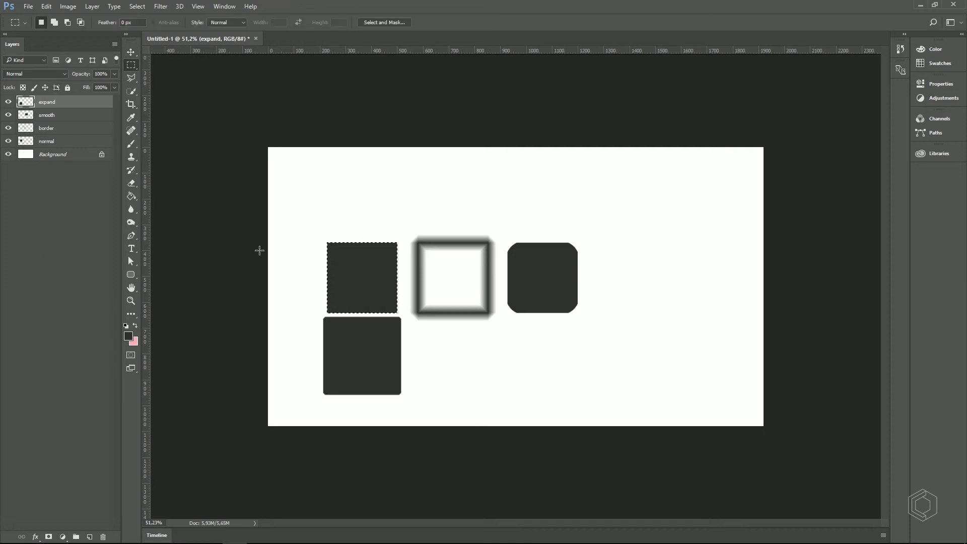
left_click_drag(374, 256, 586, 259)
left_click(357, 281)
left_click(28, 146, "shift")
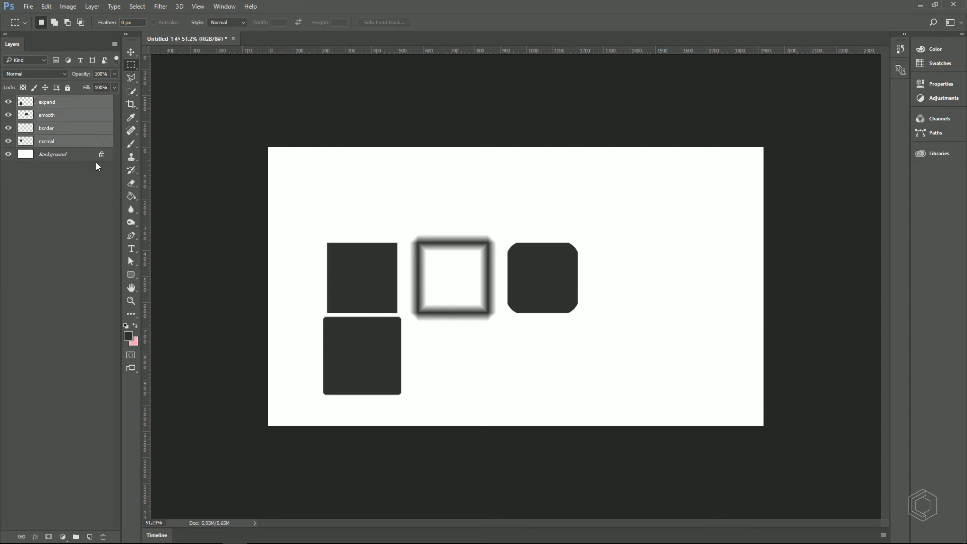
left_click(41, 169)
Step: Load the normal square's outline as a selection and place it to the right of the rounded square
left_click(27, 142, "ctrl")
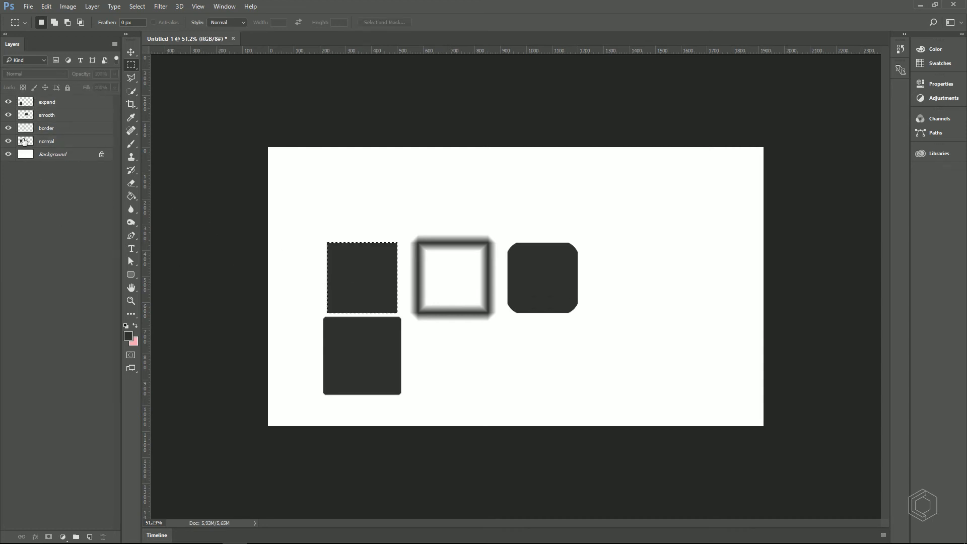
left_click_drag(381, 243, 647, 243)
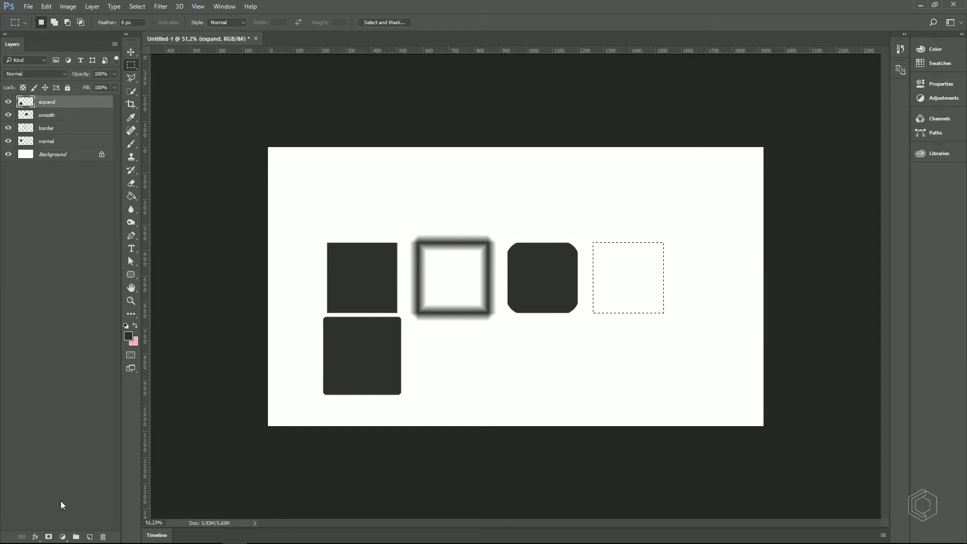
Step: Add a new layer and contract the square selection by 15 pixels
left_click(89, 537)
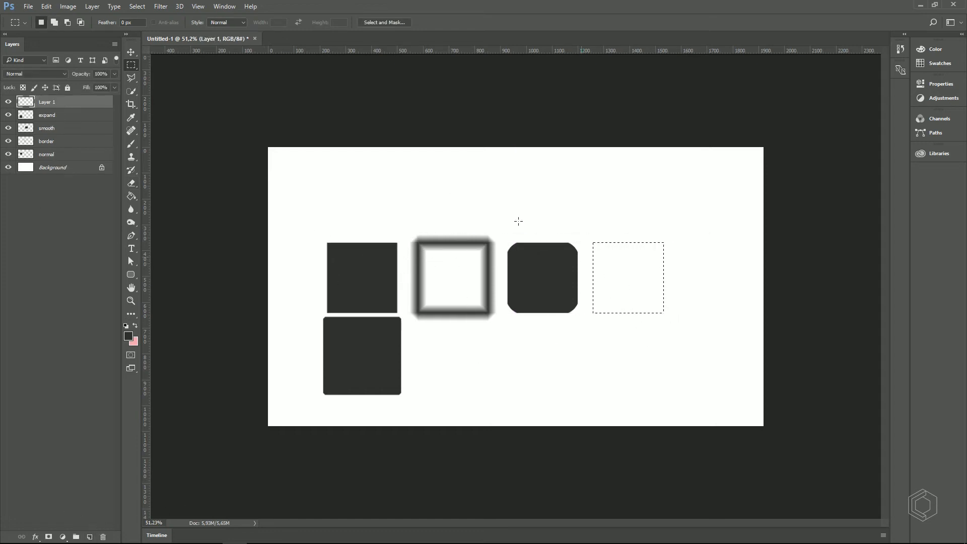
left_click(137, 7)
mouse_move(239, 146)
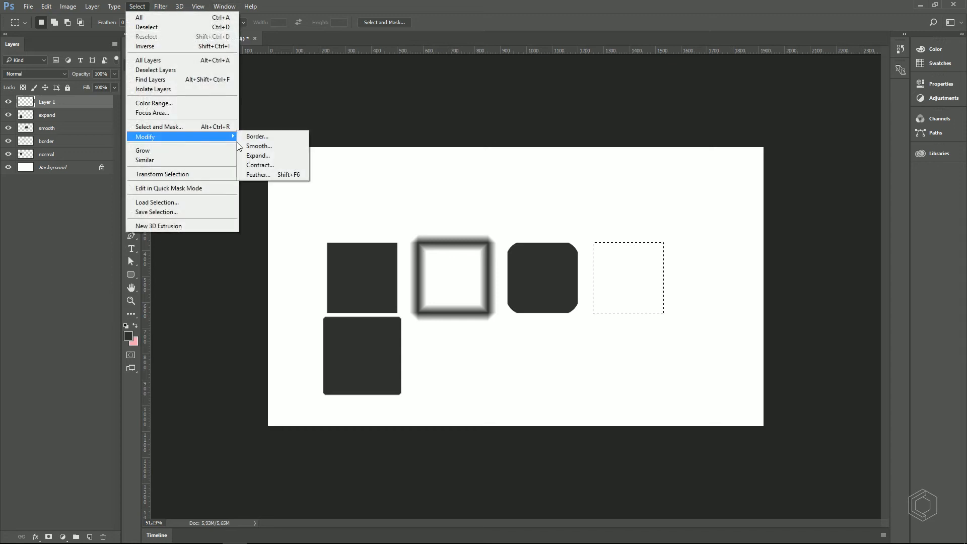
left_click(284, 166)
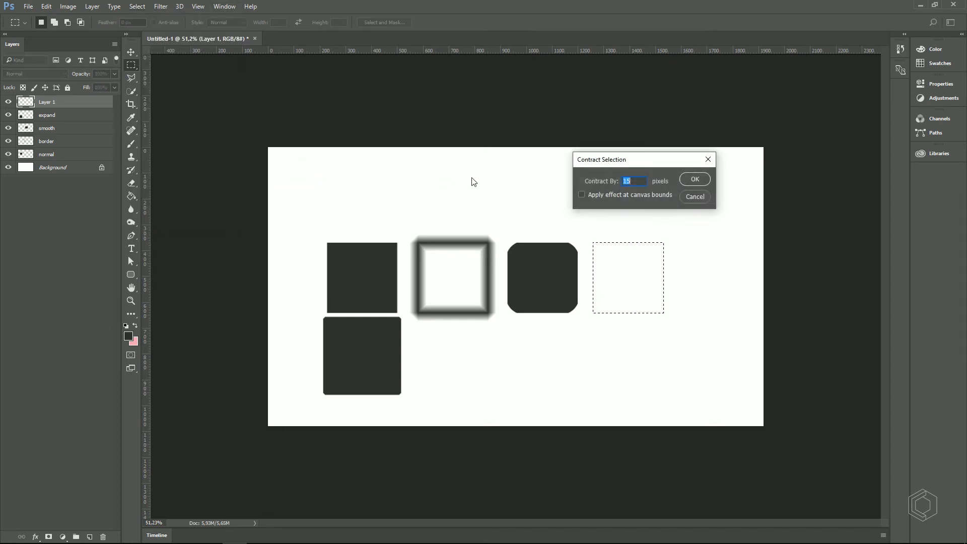
left_click_drag(602, 161, 475, 176)
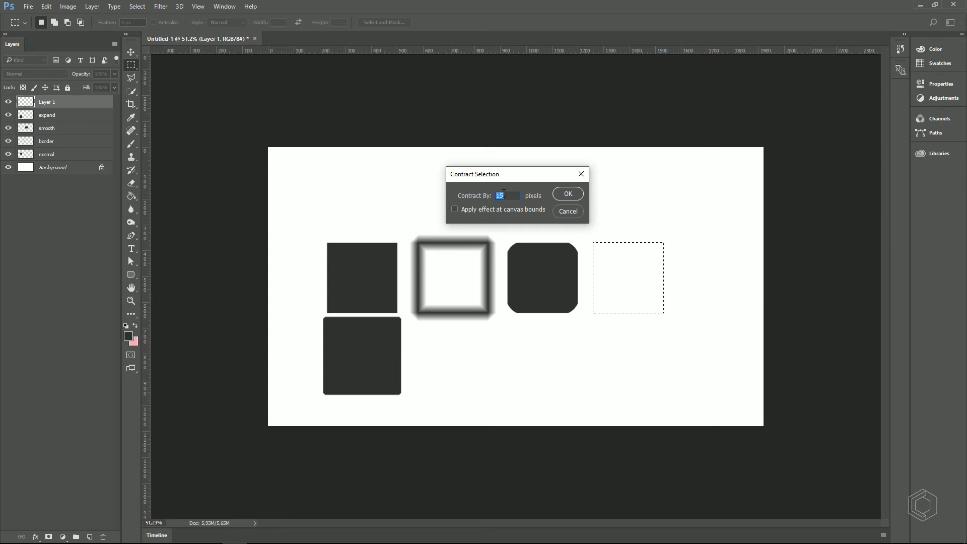
left_click(579, 193)
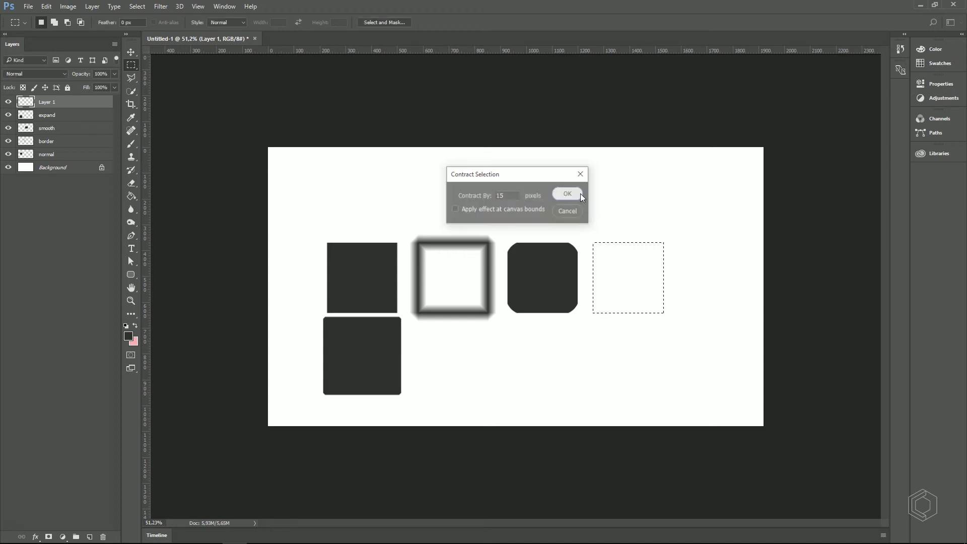
Step: Fill the contracted selection with the dark foreground colour and deselect it
key("g")
left_click(624, 277)
key("v")
key("ctrl+d")
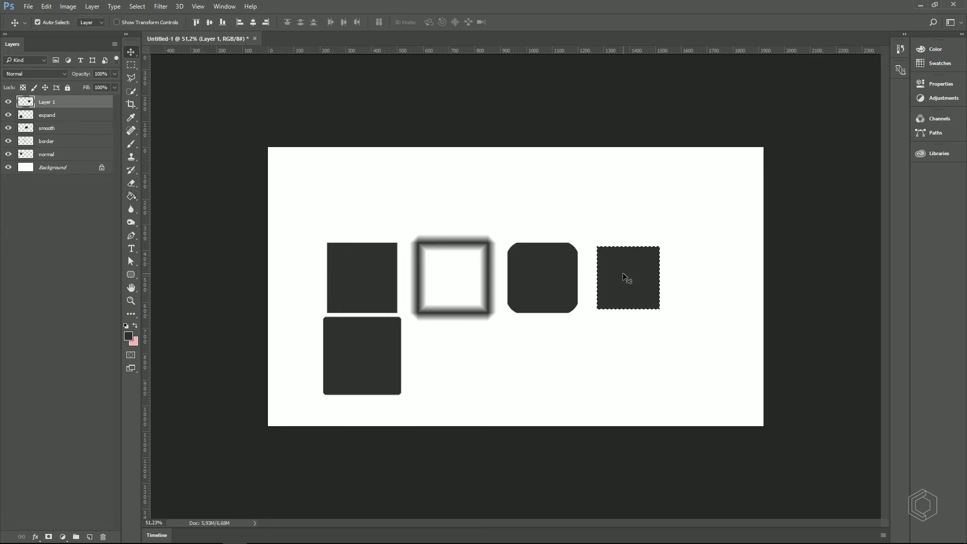
Step: Move the contracted square directly above the normal square and rename its layer as contract
left_click_drag(623, 277, 337, 188)
left_click_drag(359, 202, 360, 203)
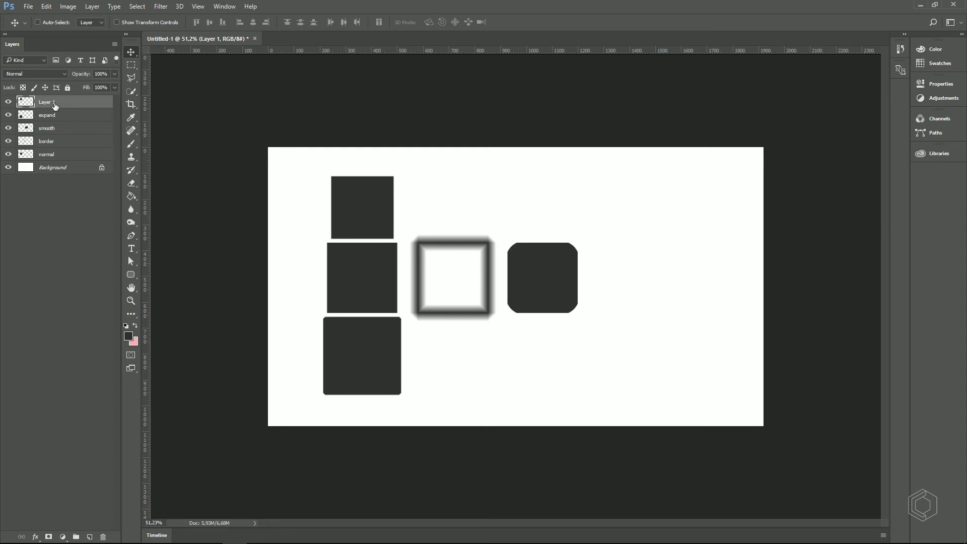
type("contract")
key("Return")
Step: Load the normal square's outline as a selection again and place the empty outline to the right of the rounded square
left_click(25, 154, "ctrl")
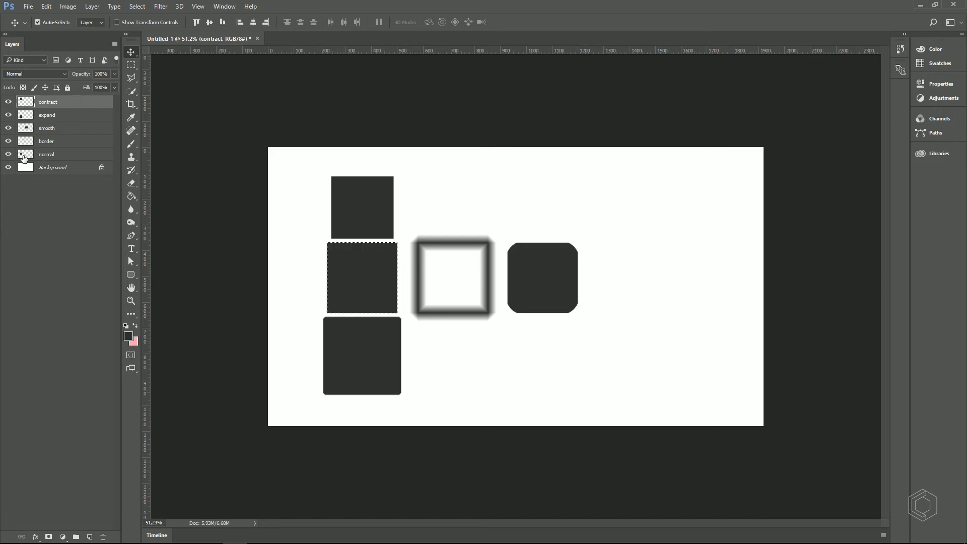
key("m")
left_click_drag(372, 280, 637, 281)
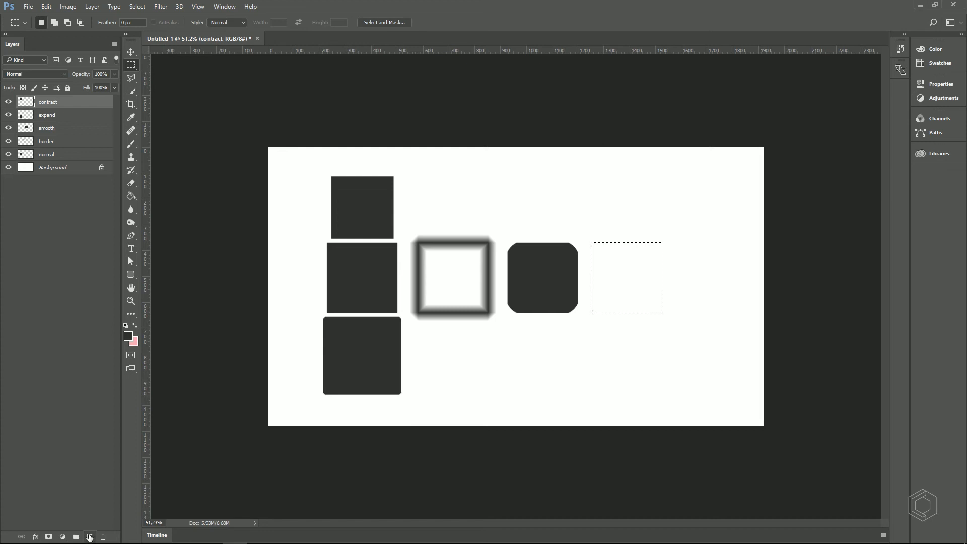
Step: Add a new layer and feather the square selection with a radius of 15 pixels
left_click(89, 537)
left_click(135, 6)
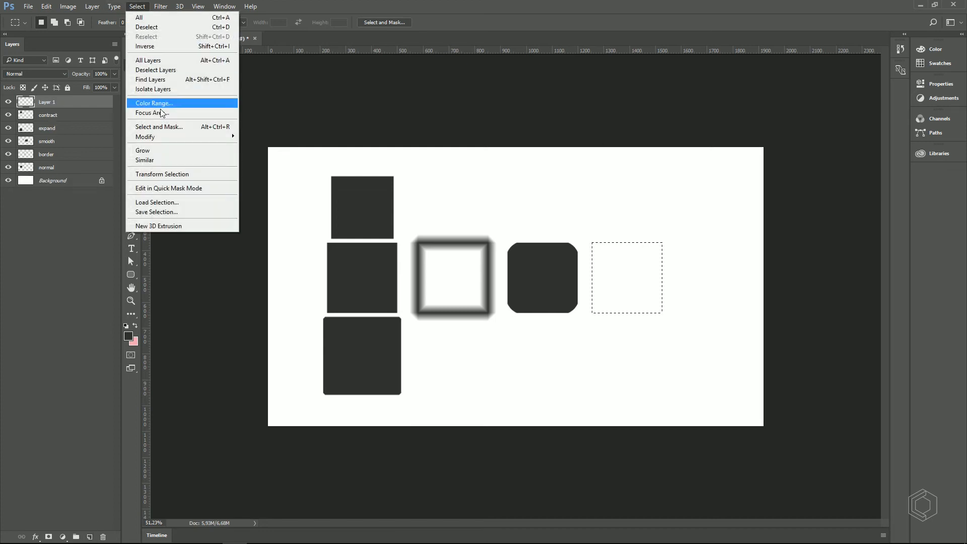
mouse_move(165, 138)
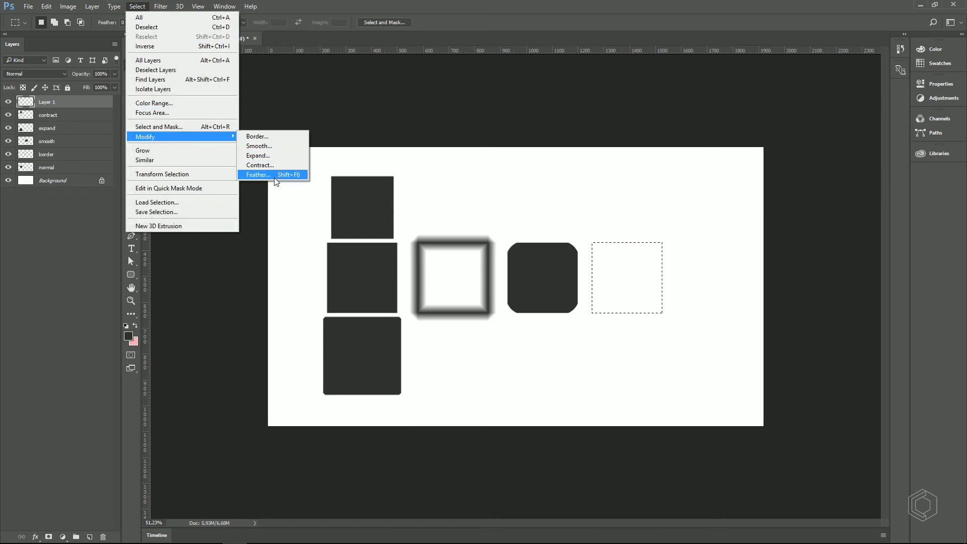
key("shift+F6")
left_click(276, 174)
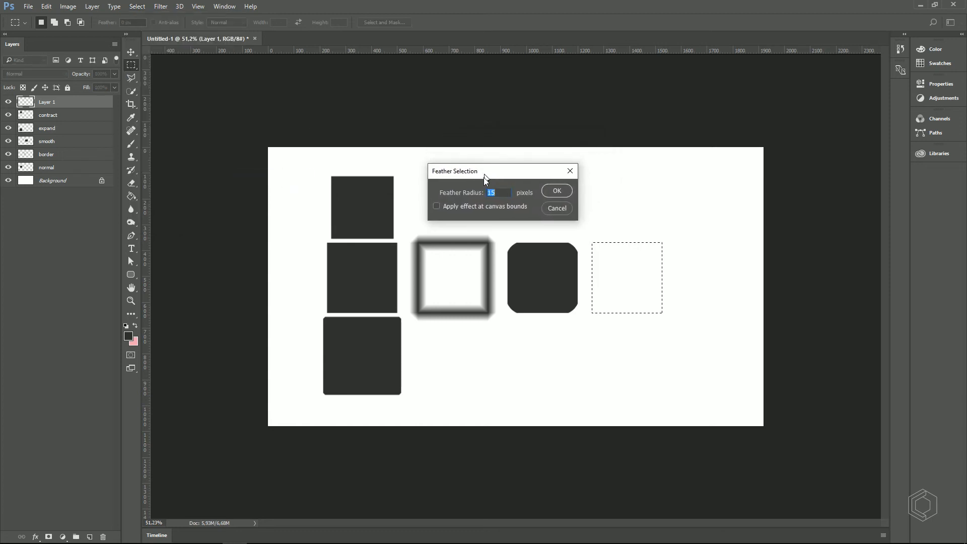
mouse_move(483, 178)
left_mouse_down()
mouse_move(475, 189)
mouse_move(489, 181)
left_mouse_up()
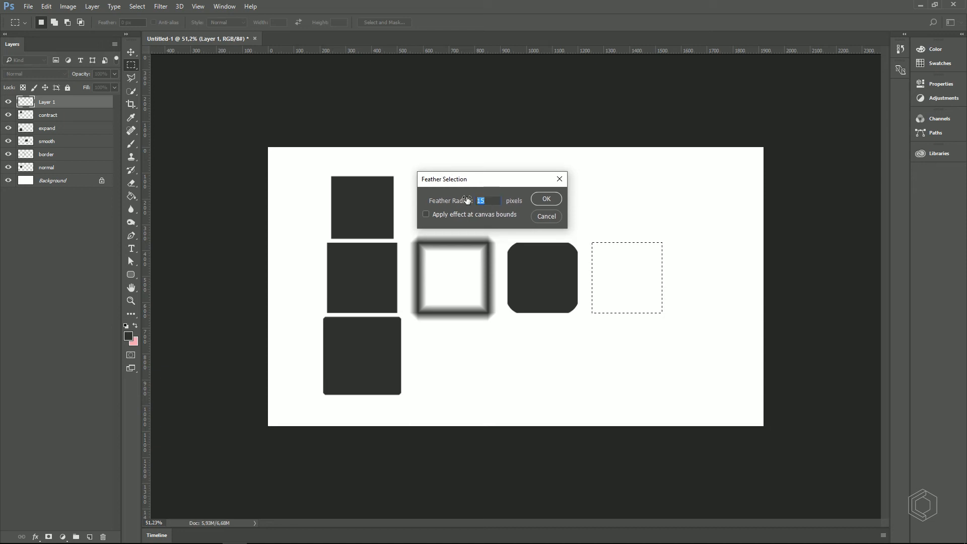
left_click(544, 198)
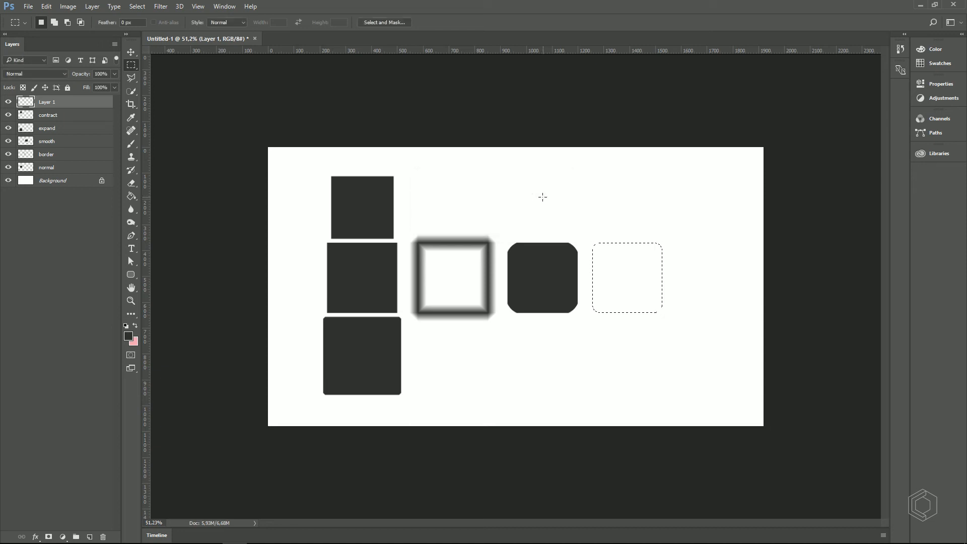
Step: Fill the feathered selection with the dark foreground colour and deselect it
key("ctrl+space")
left_click_drag(601, 256, 642, 272)
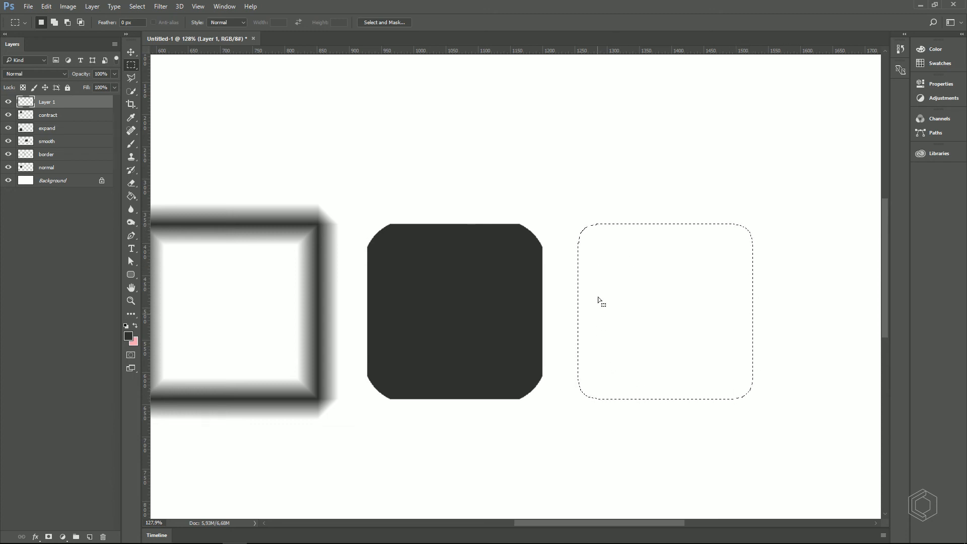
key("ctrl+space")
left_click_drag(663, 253, 631, 233)
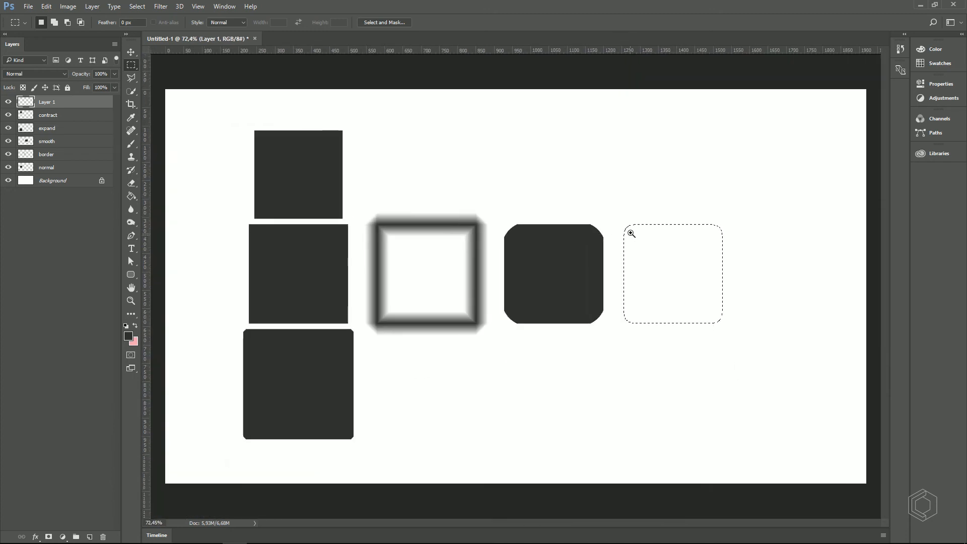
key("ctrl+minus")
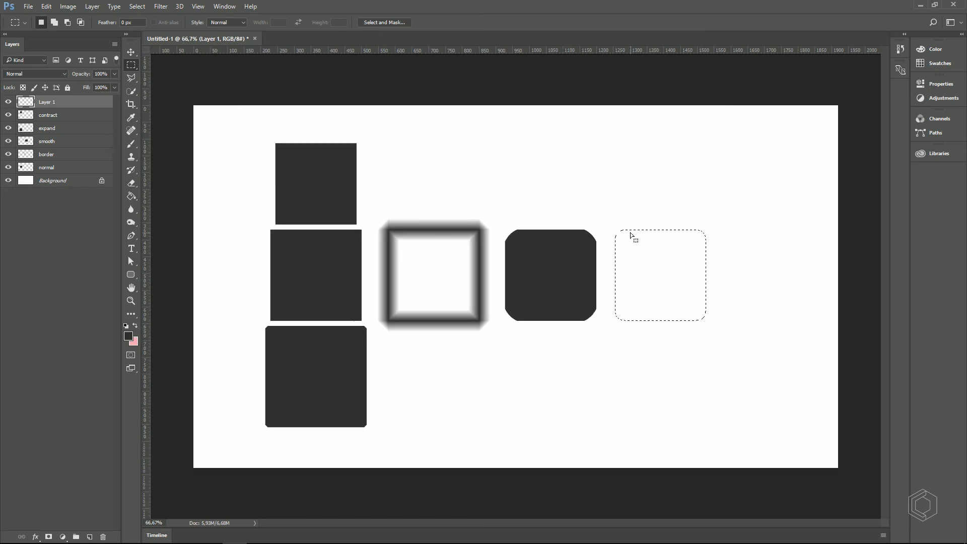
key("g")
left_click(644, 287)
key("ctrl+d")
key("v")
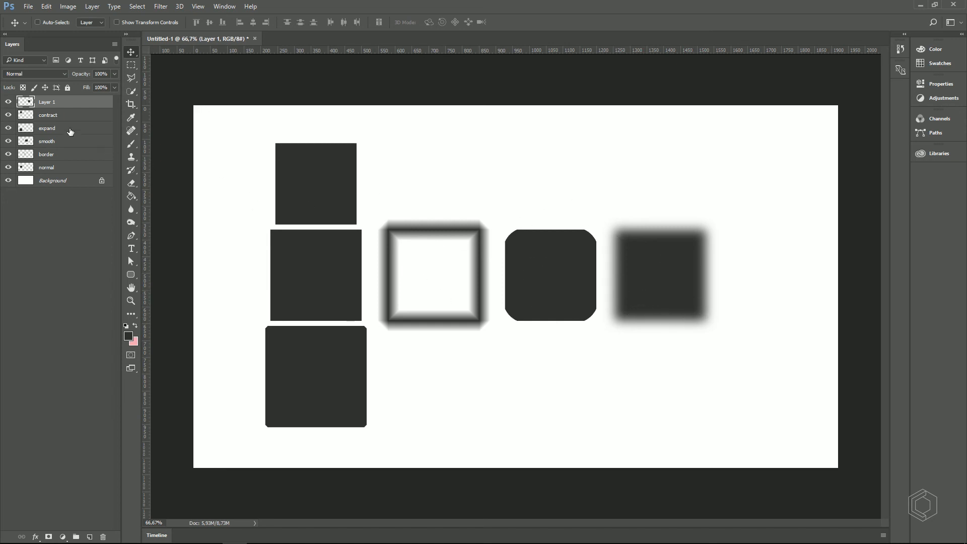
Step: Rename the soft-edged square's layer as feather
double_click(46, 102)
type("feather")
key("Return")
Step: Select all layers from normal to feather and move the shapes together slightly to the right on the canvas
left_click(65, 156, "shift")
left_click(68, 167)
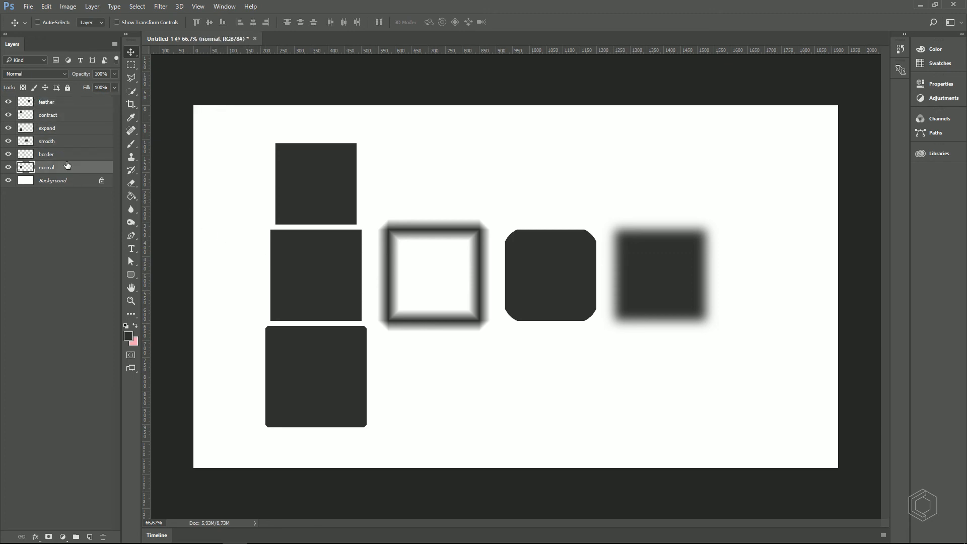
left_click(60, 102, "shift")
left_click_drag(359, 298, 393, 295)
scroll(379, 283, "down", 2)
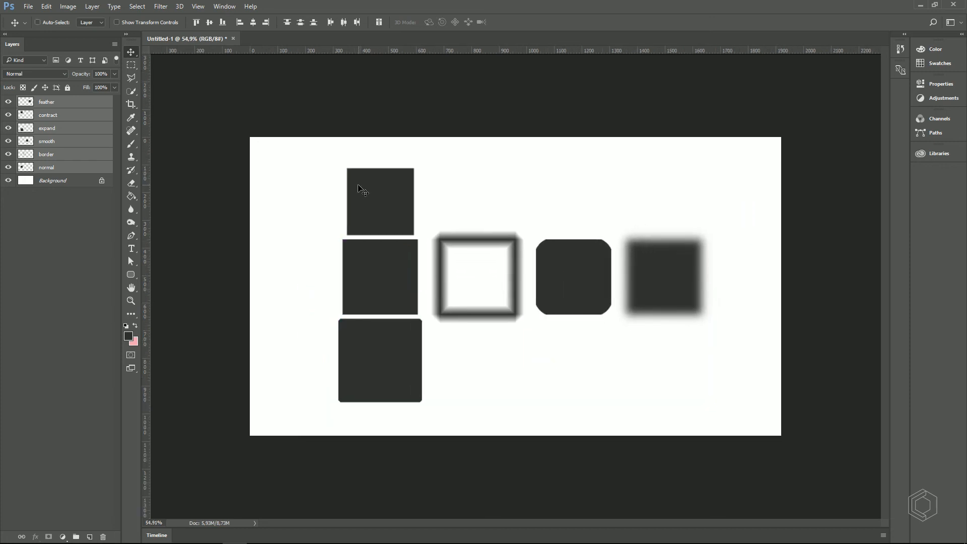
Step: Load the outlines of the normal, border, smooth, expand, contract and feather layers in turn as selections to compare the shapes
left_click(86, 237)
left_click(22, 166, "ctrl")
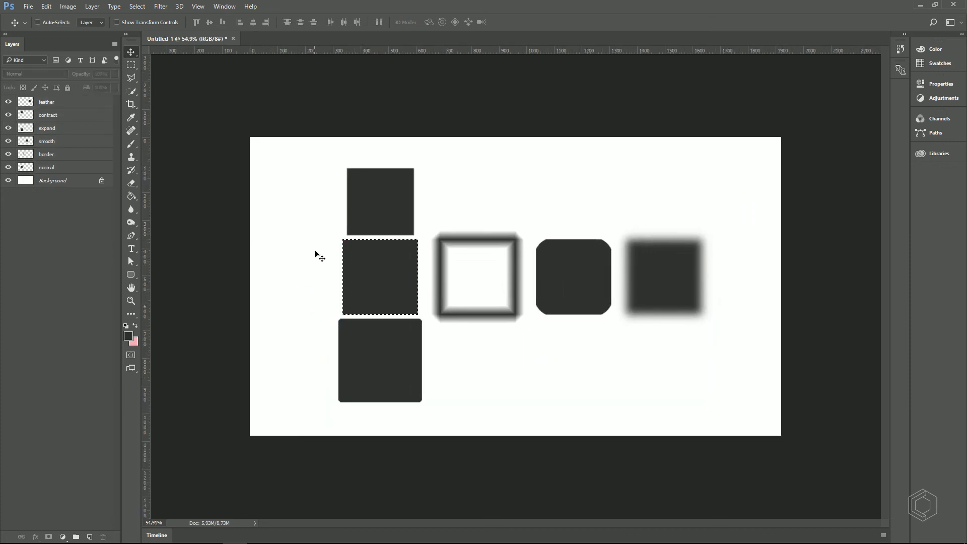
left_click(380, 264, "ctrl")
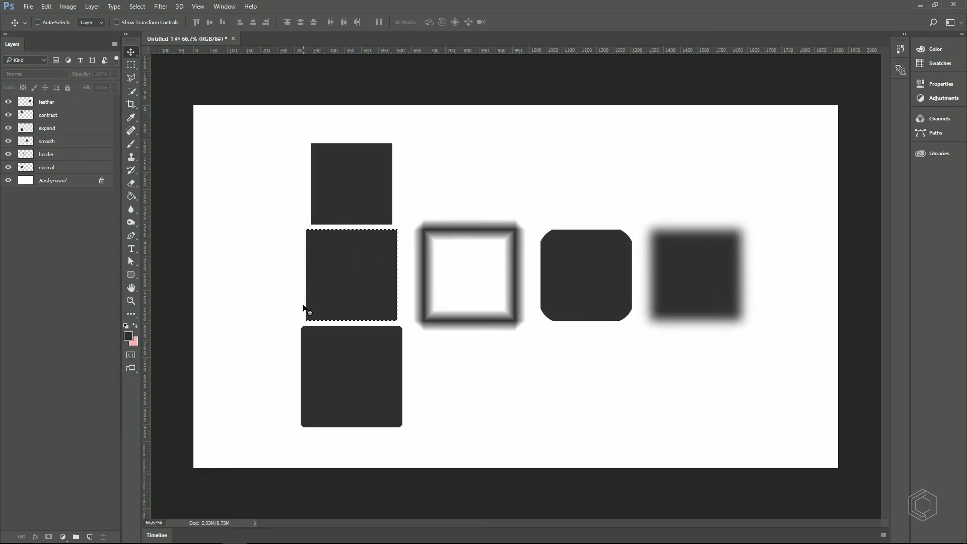
left_click(25, 156, "ctrl")
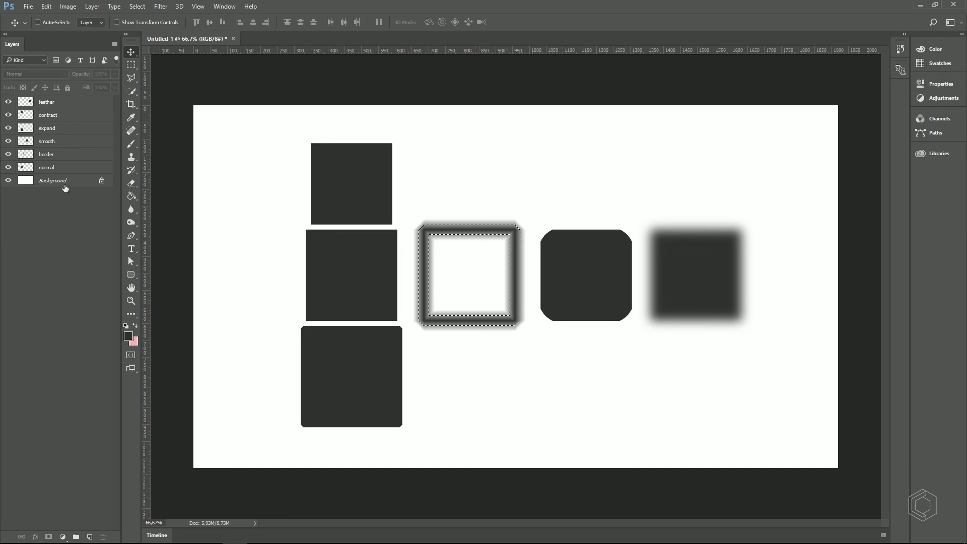
key("ctrl")
left_click(28, 142, "ctrl")
left_click(25, 131, "ctrl")
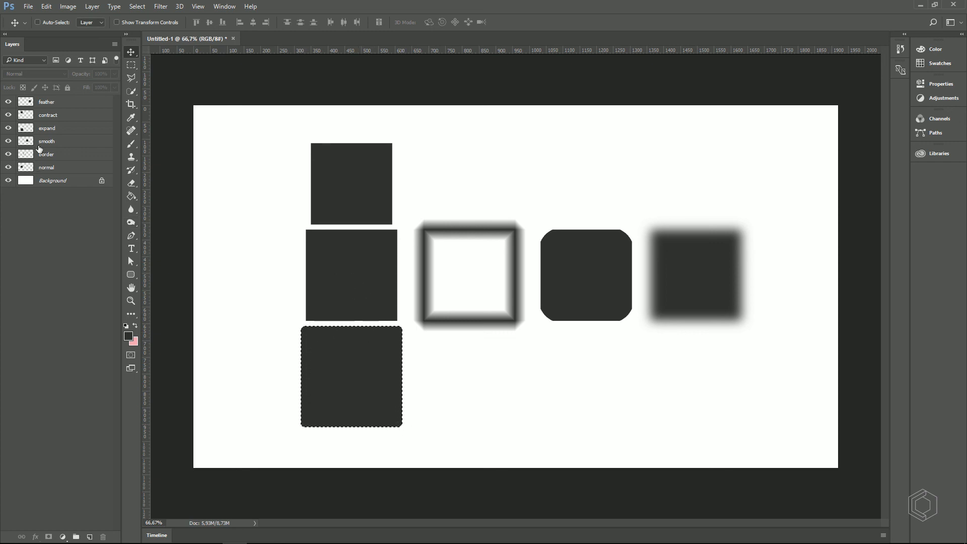
left_click(25, 119, "ctrl")
left_click(25, 102, "ctrl")
key("ctrl+minus")
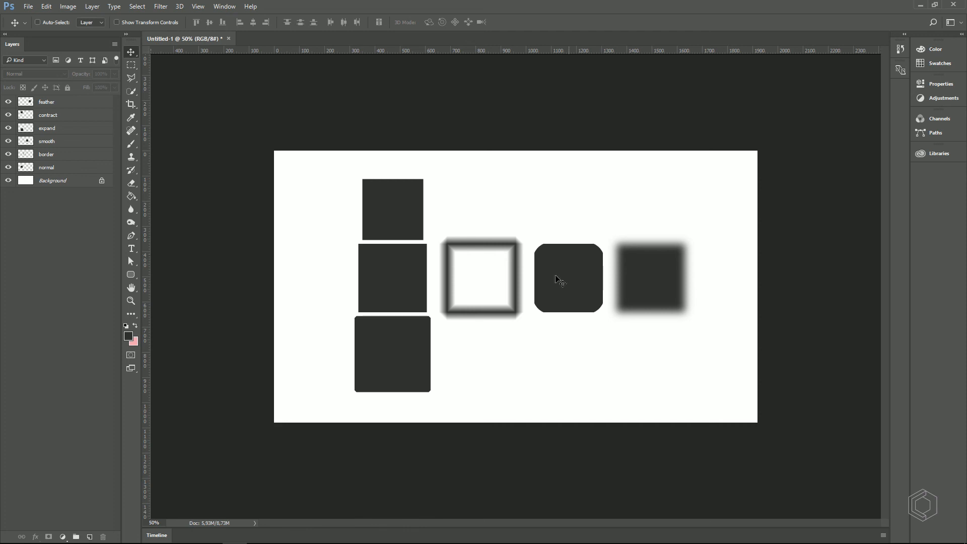
mouse_move(135, 541)
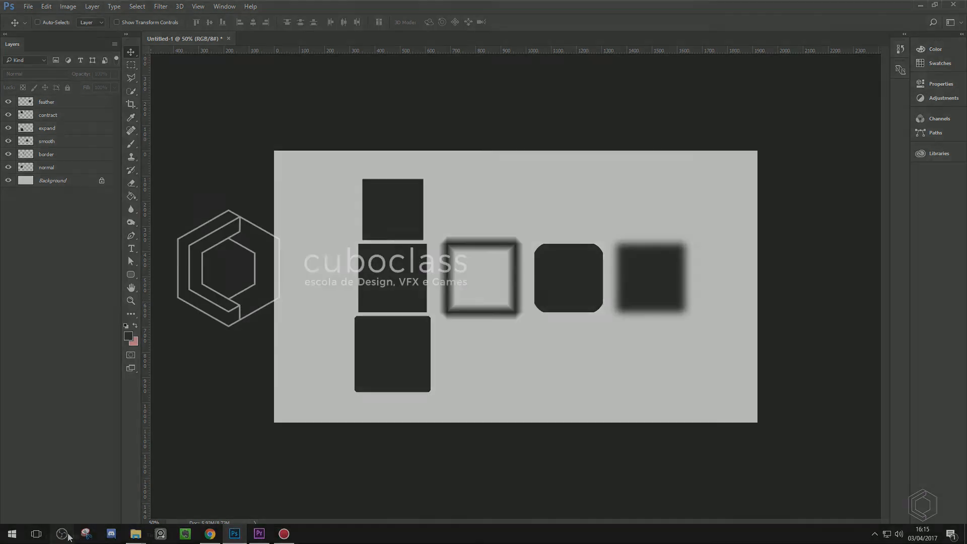